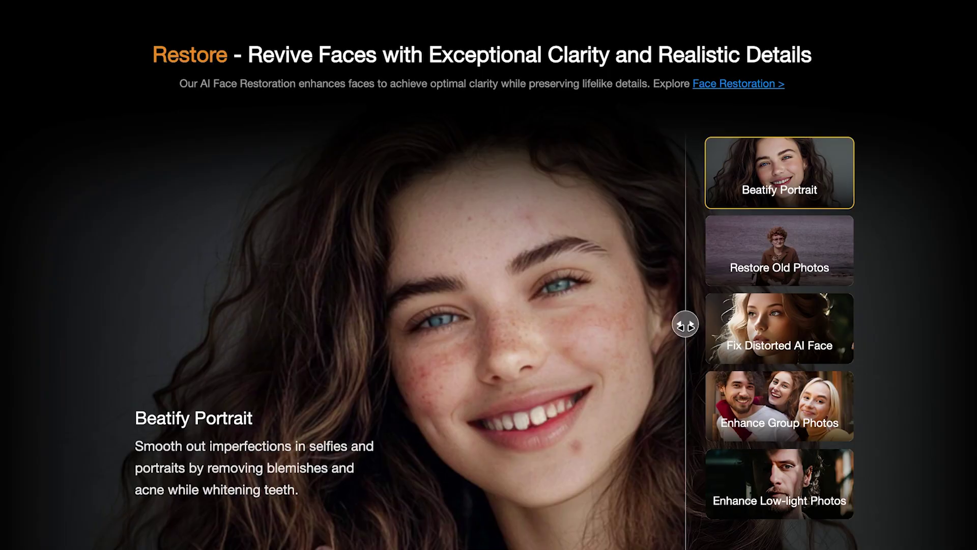
Compare the website's portrait and low-light demo photos before and after enhancement
left_click_drag(685, 325, 615, 358)
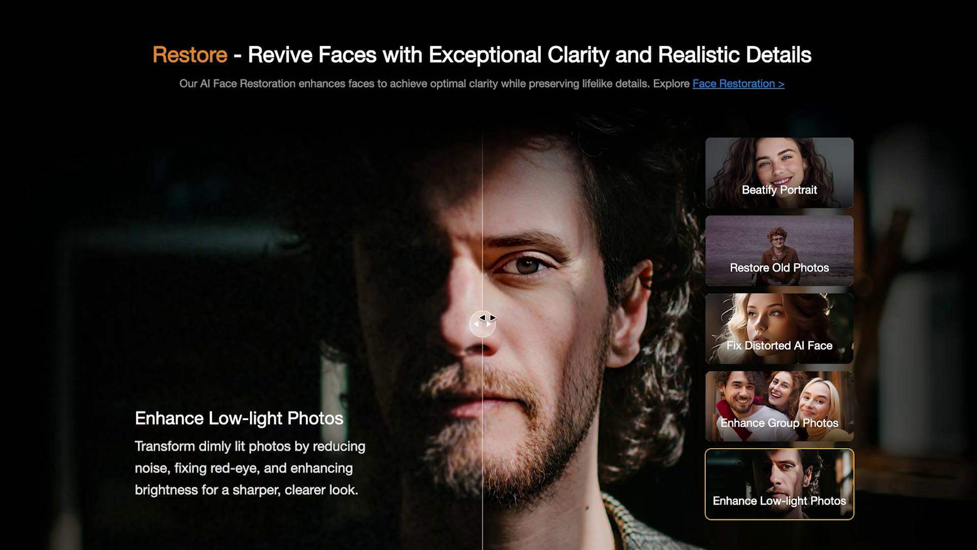
left_click_drag(487, 318, 342, 345)
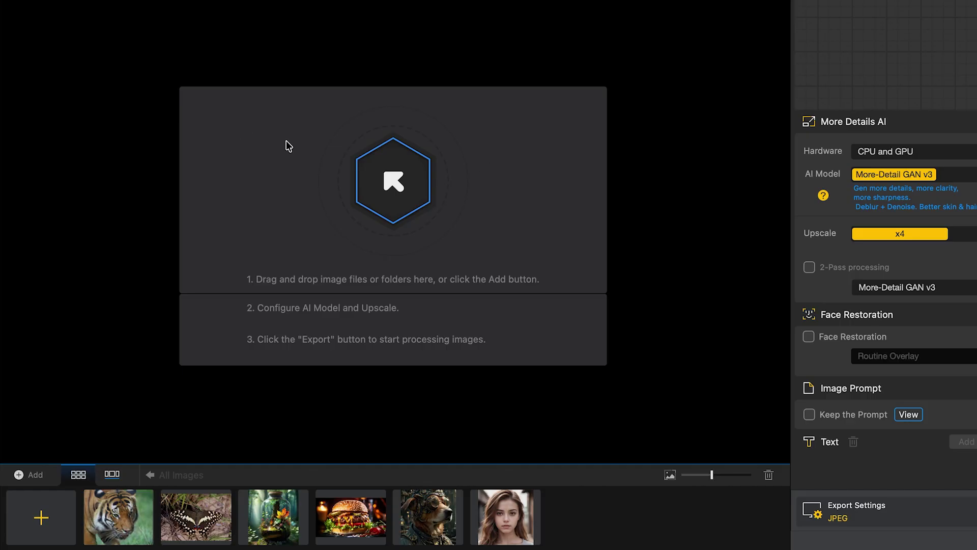
Import all six photos from the AIARTY folder
left_click(396, 175)
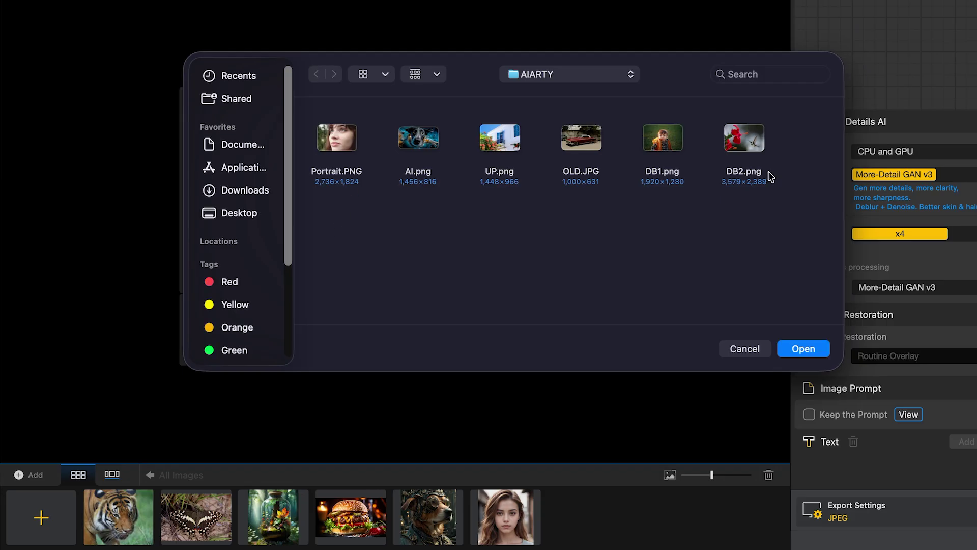
left_click_drag(784, 145, 326, 176)
left_click(803, 349)
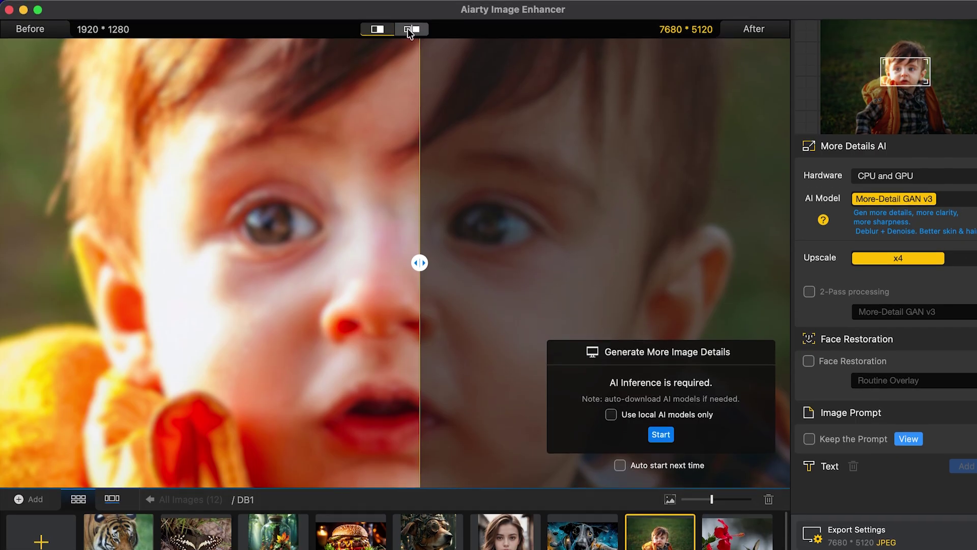
left_click(410, 7)
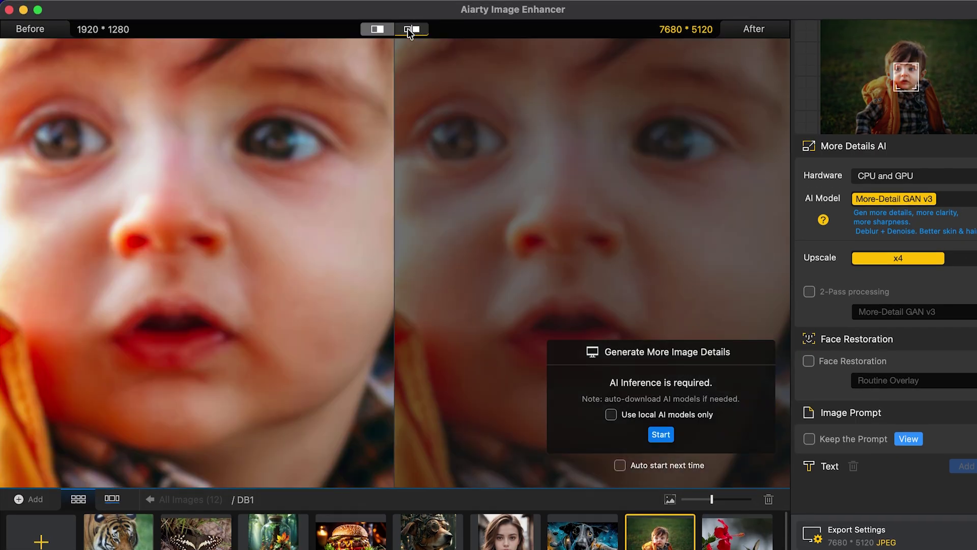
left_click(377, 29)
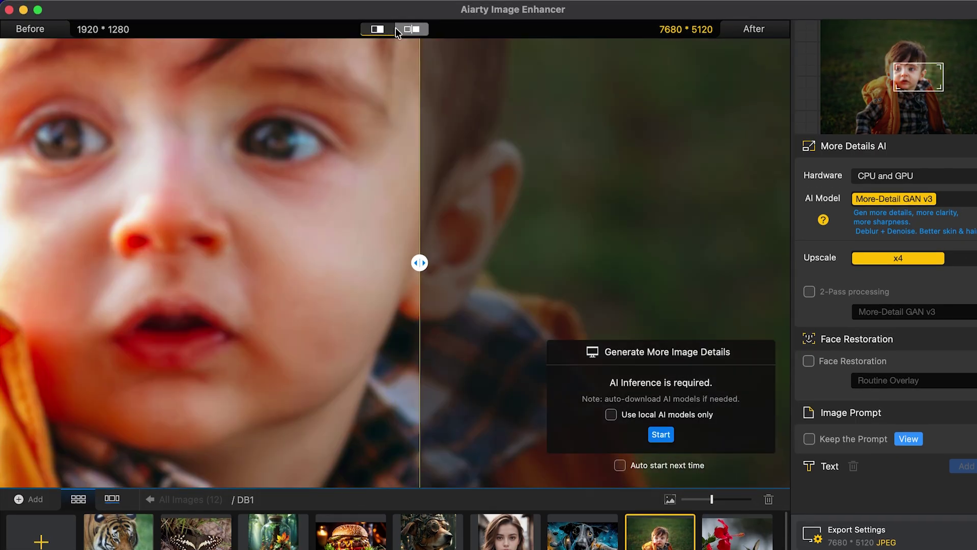
left_click(410, 29)
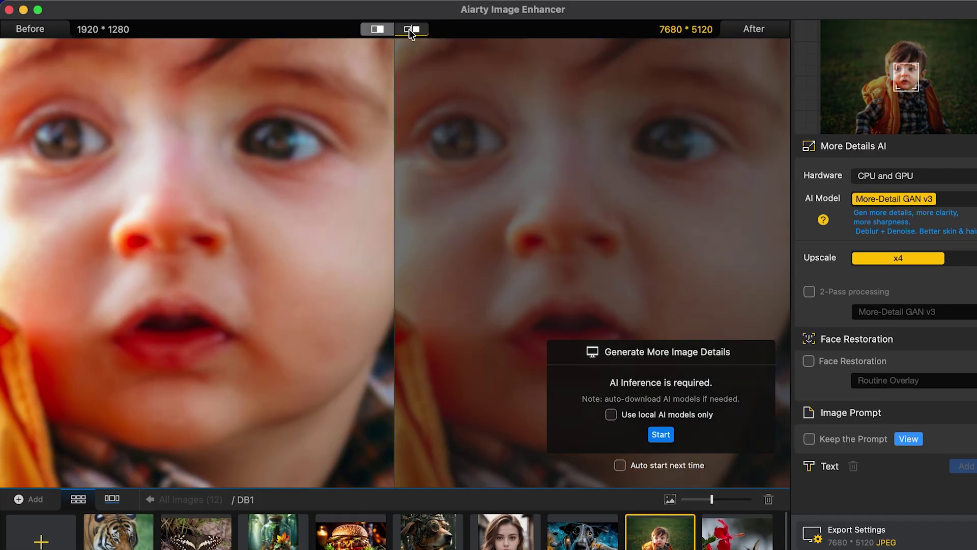
left_click(377, 31)
left_click_drag(382, 207, 597, 220)
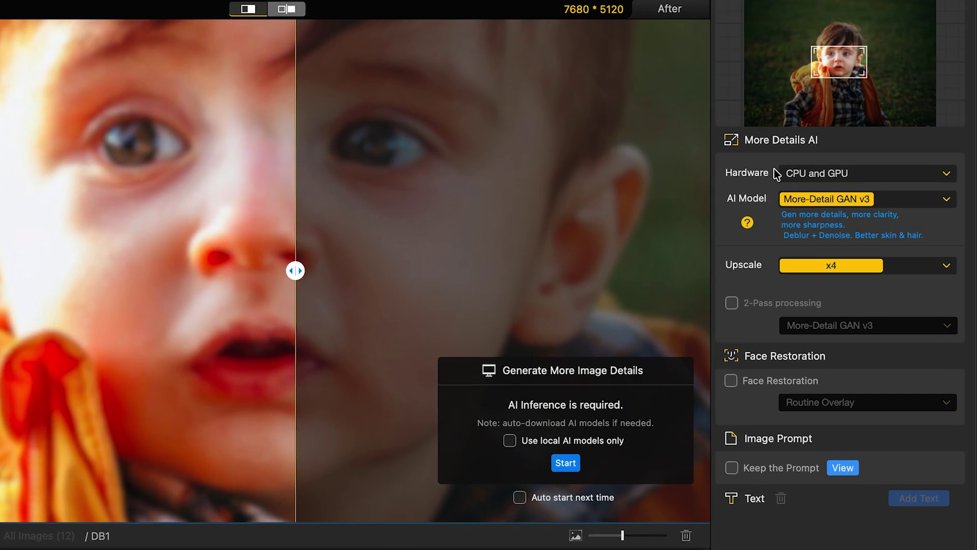
left_click(846, 175)
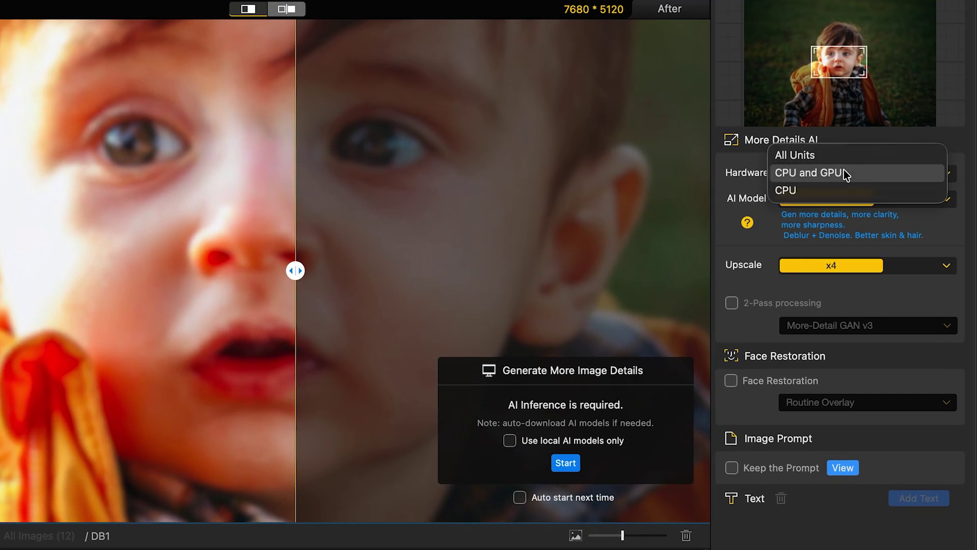
left_click(737, 179)
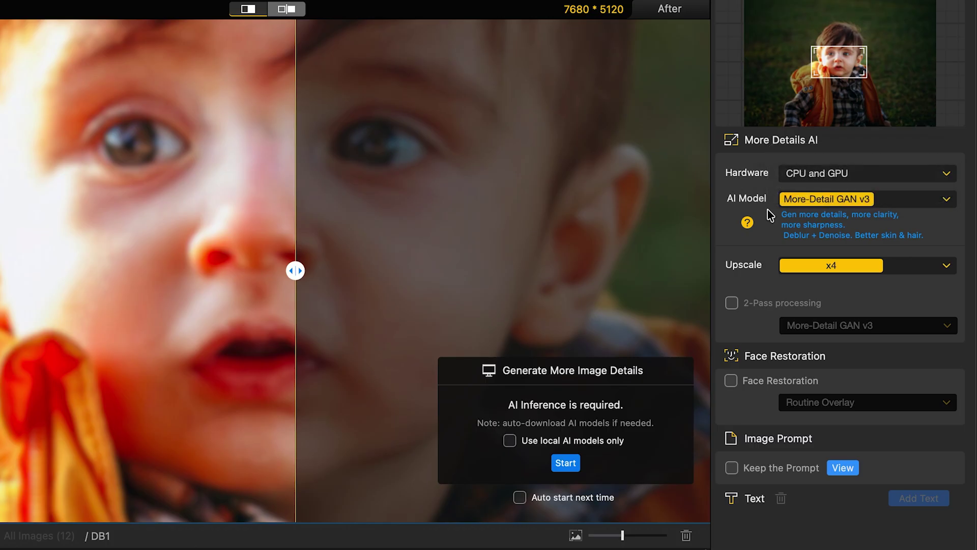
left_click(884, 199)
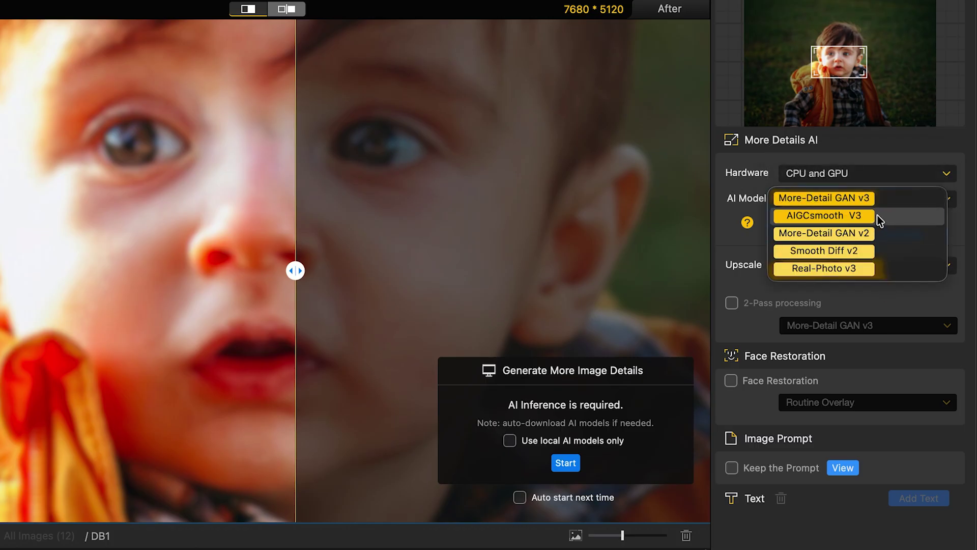
left_click(745, 197)
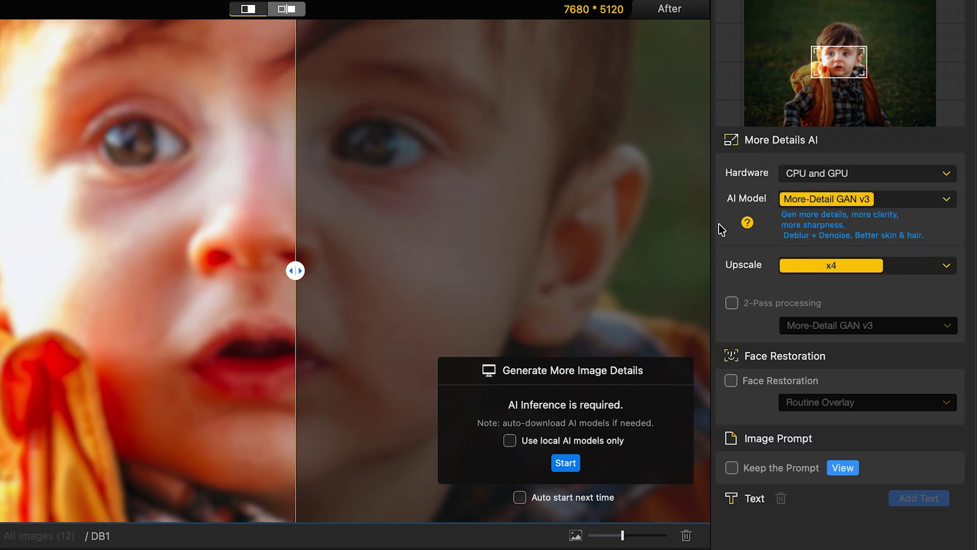
left_click(748, 223)
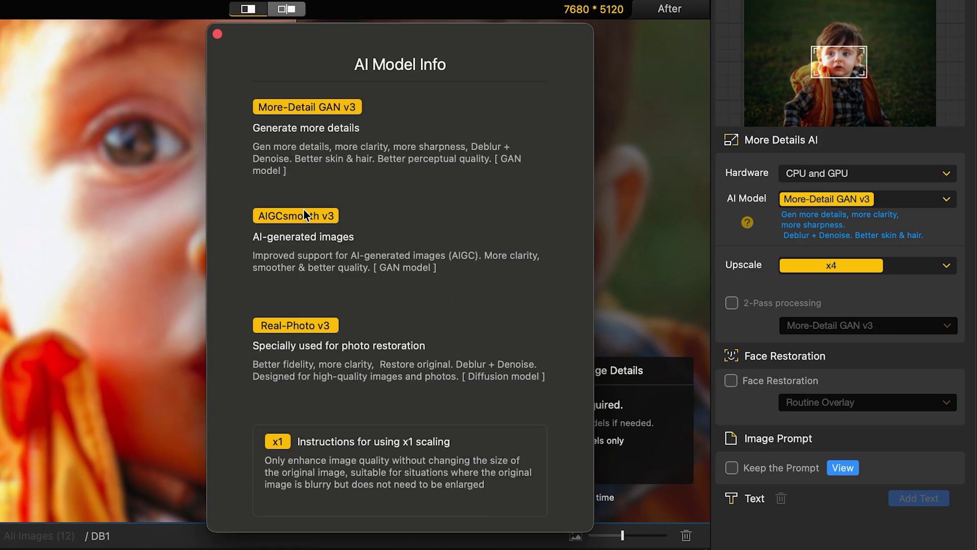
left_click(218, 35)
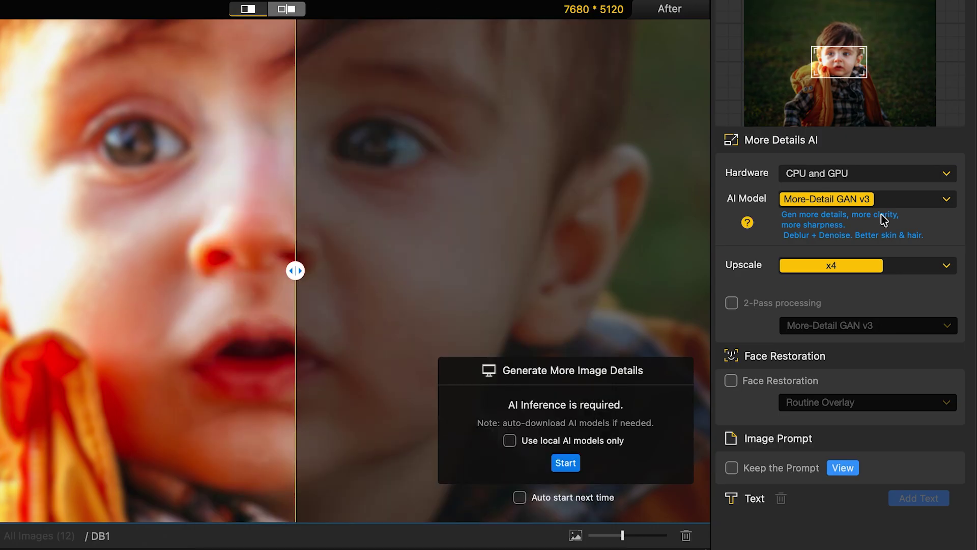
left_click(888, 207)
left_click(828, 202)
Keep the upscale factor at x4 in the Upscale choices
left_click(847, 272)
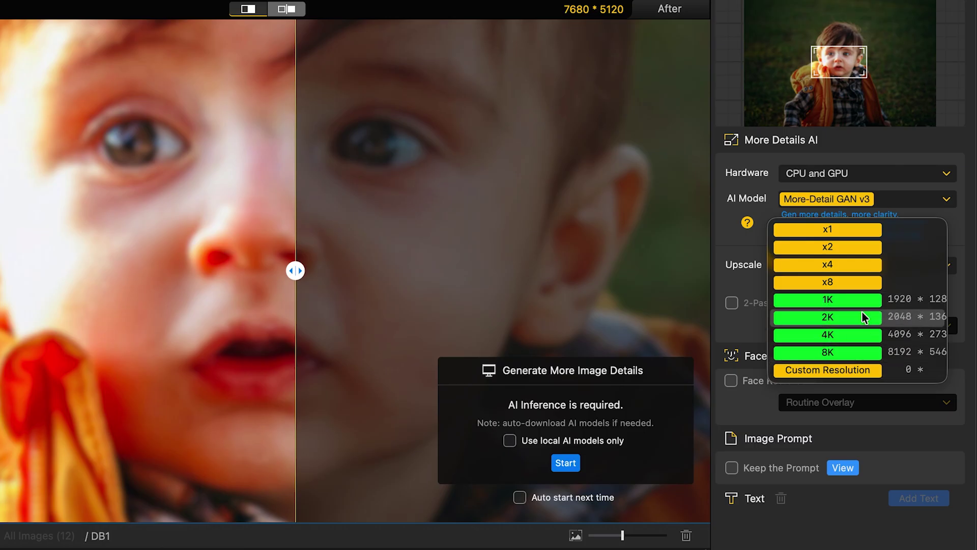
left_click(835, 265)
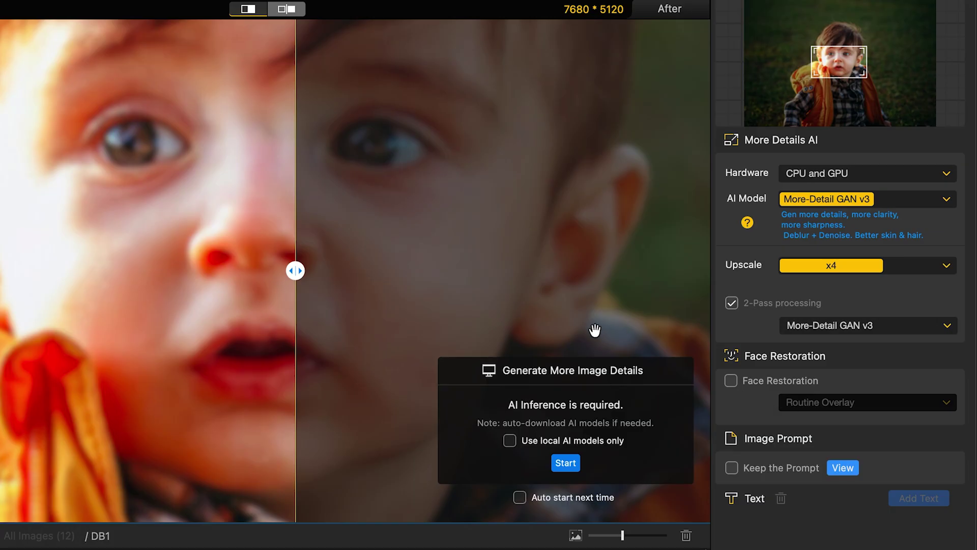
Enhance DB1 and compare the face and nose before and after
left_click(565, 462)
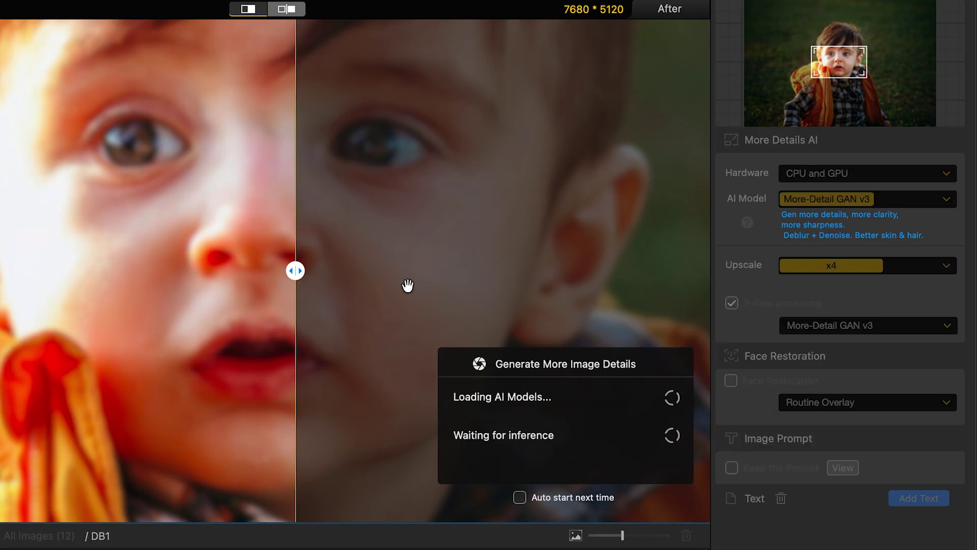
left_click_drag(295, 270, 272, 301)
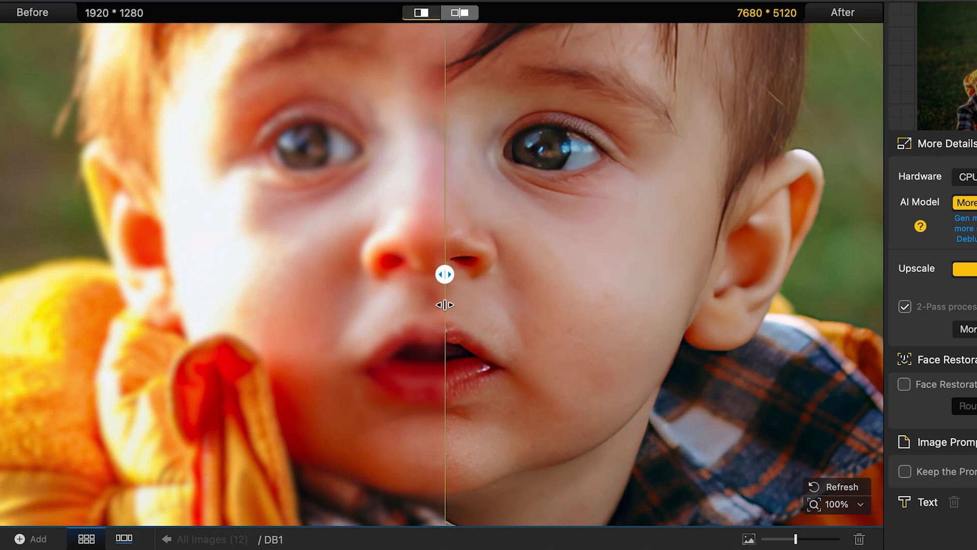
left_click_drag(445, 304, 407, 315)
left_click_drag(413, 322, 451, 321)
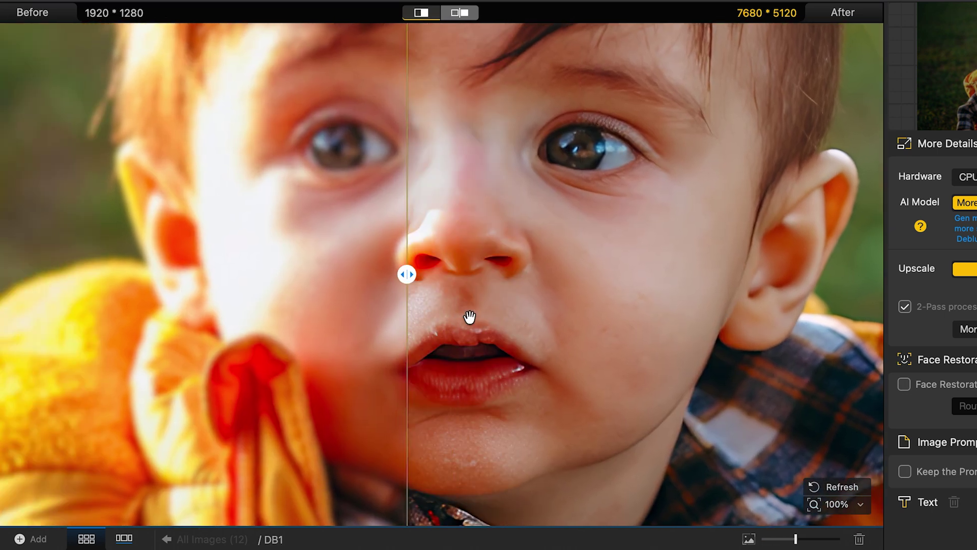
Compare DB1 before and after, zoomed out to the whole photo and at 100%
double_click(469, 317)
left_click_drag(406, 274, 299, 317)
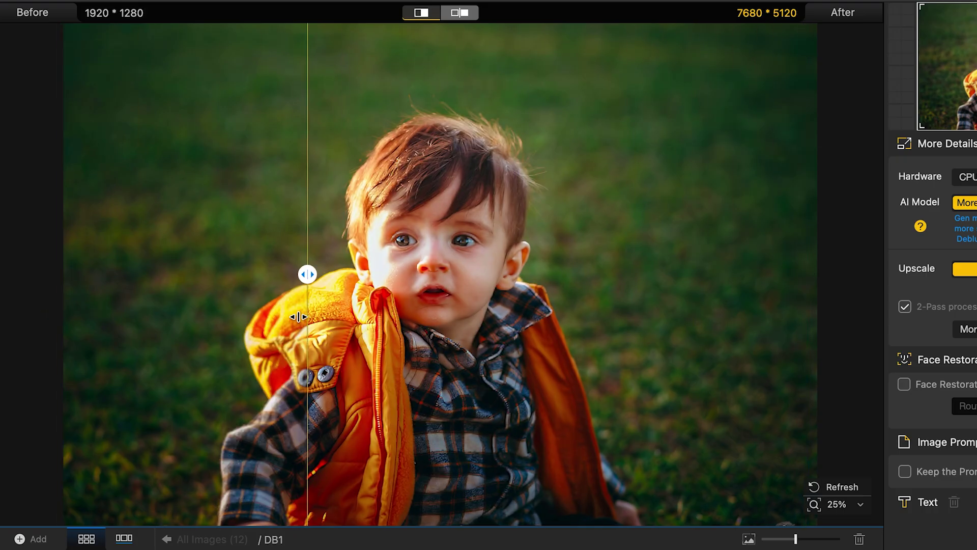
double_click(425, 283)
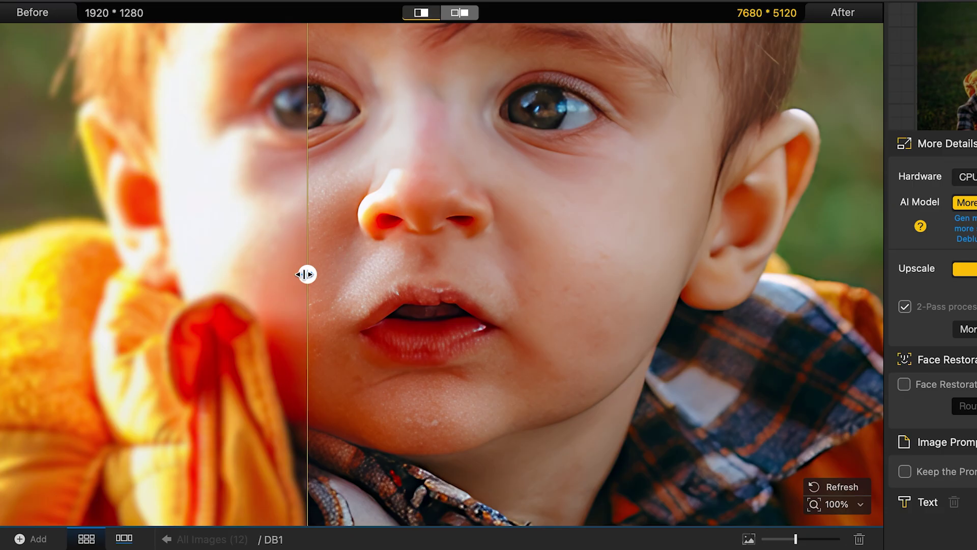
left_click_drag(306, 274, 258, 252)
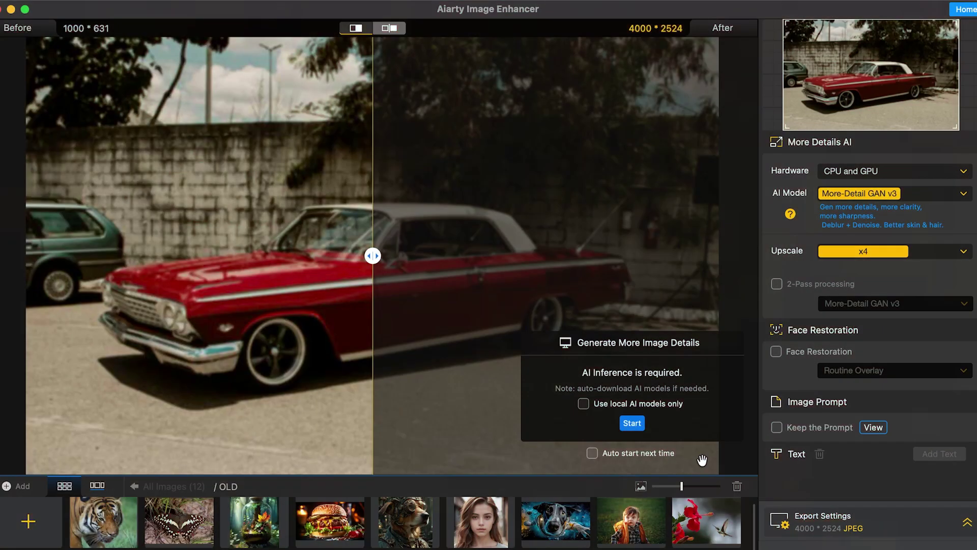
Enhance the OLD car photo and the portrait, comparing each before and after
left_click(633, 423)
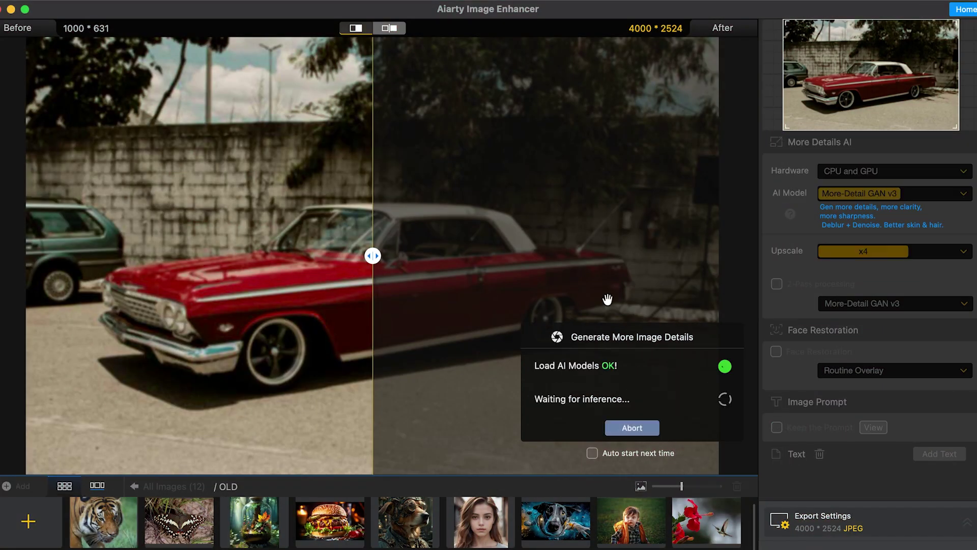
left_click_drag(373, 256, 417, 257)
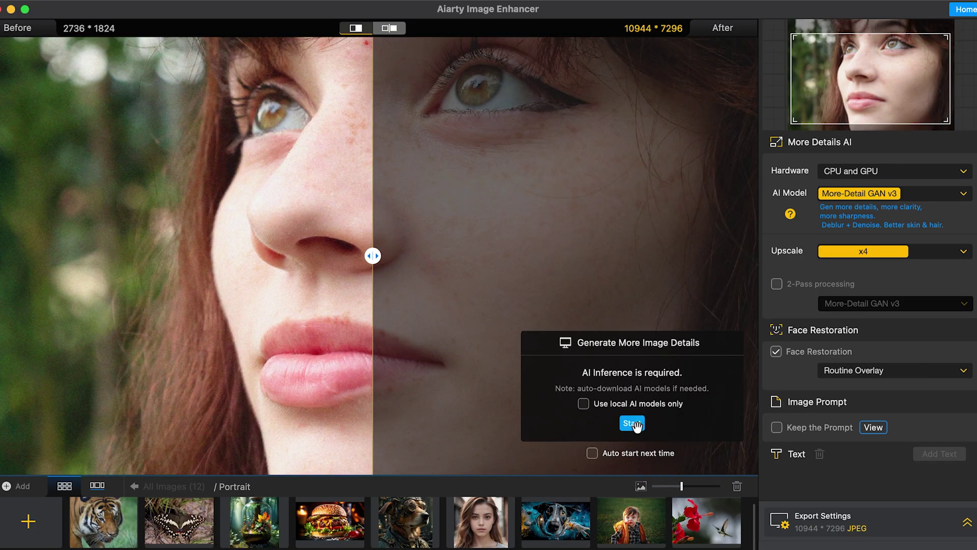
left_click(637, 425)
left_click_drag(370, 259, 15, 305)
left_click(67, 249)
mouse_move(15, 253)
left_mouse_down()
mouse_move(690, 279)
mouse_move(53, 297)
mouse_move(167, 307)
mouse_move(742, 256)
mouse_move(7, 255)
left_mouse_up()
left_click(322, 272)
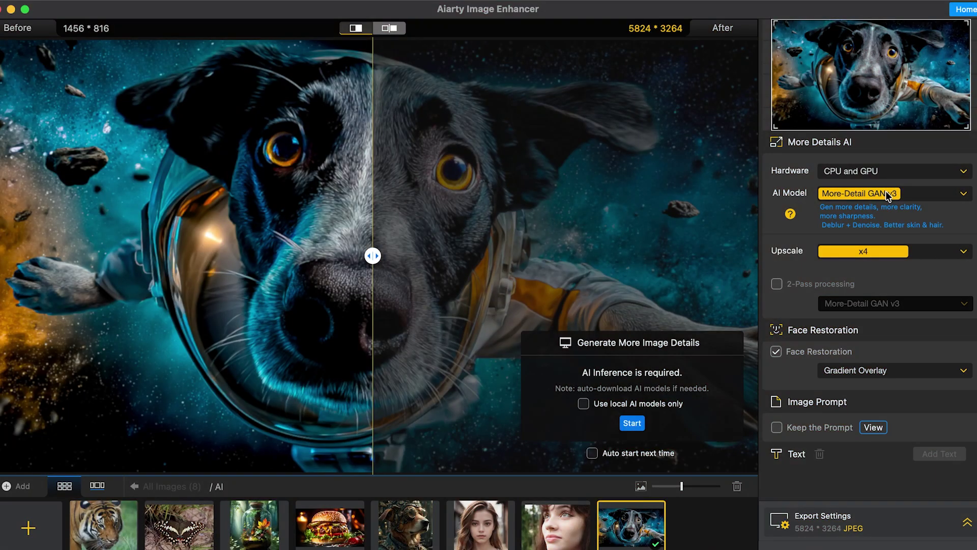
Re-enhance the AI dog image with the AIGCsmooth V3 model and compare the result
left_click(887, 192)
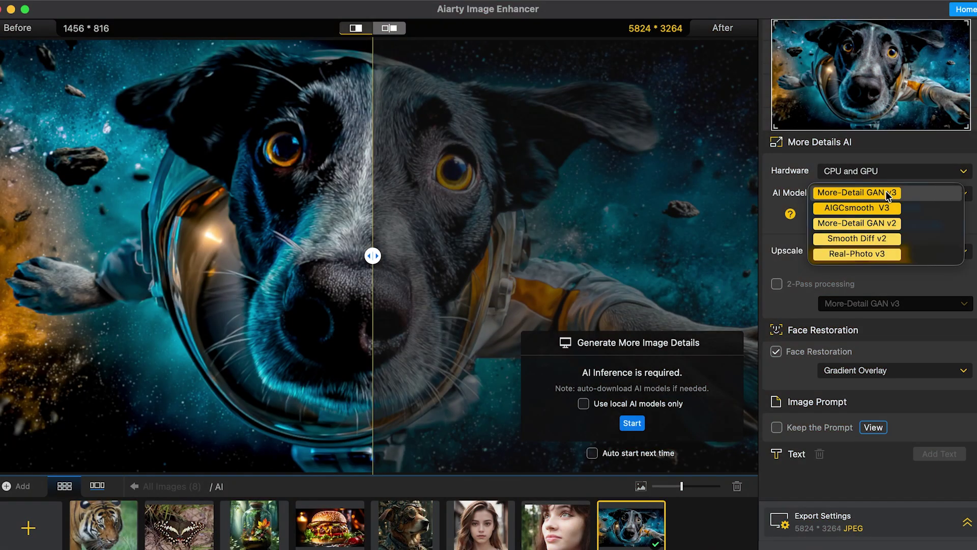
left_click(872, 204)
left_click(632, 423)
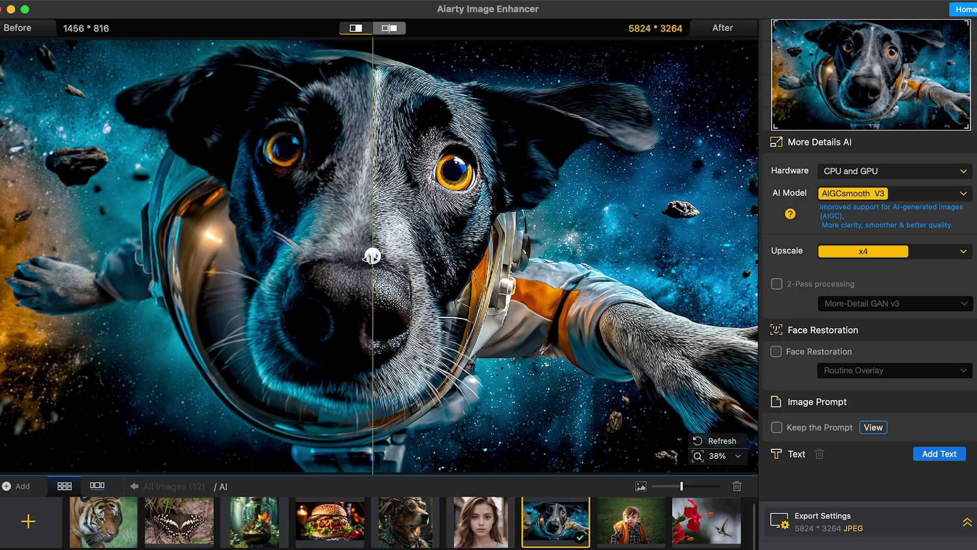
left_click_drag(372, 256, 375, 289)
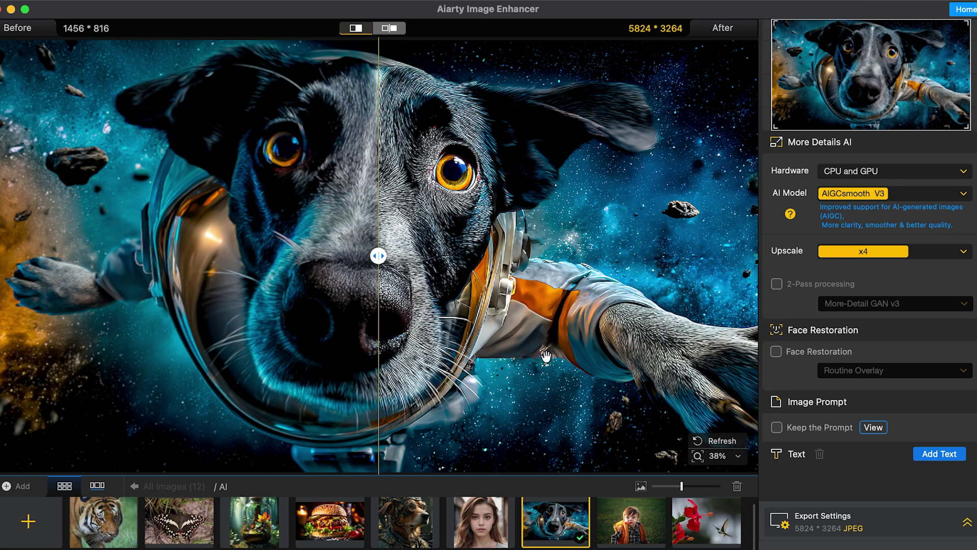
Export the enhanced dog image as JPEG at Original DPI
left_click(967, 523)
left_click(955, 469)
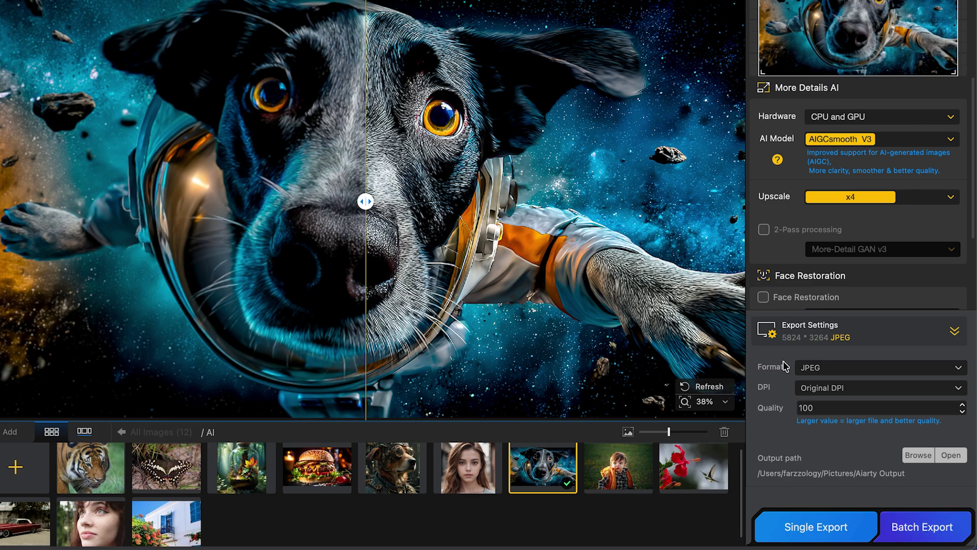
left_click(825, 369)
left_click(824, 359)
left_click(833, 385)
left_click(833, 388)
left_click(828, 528)
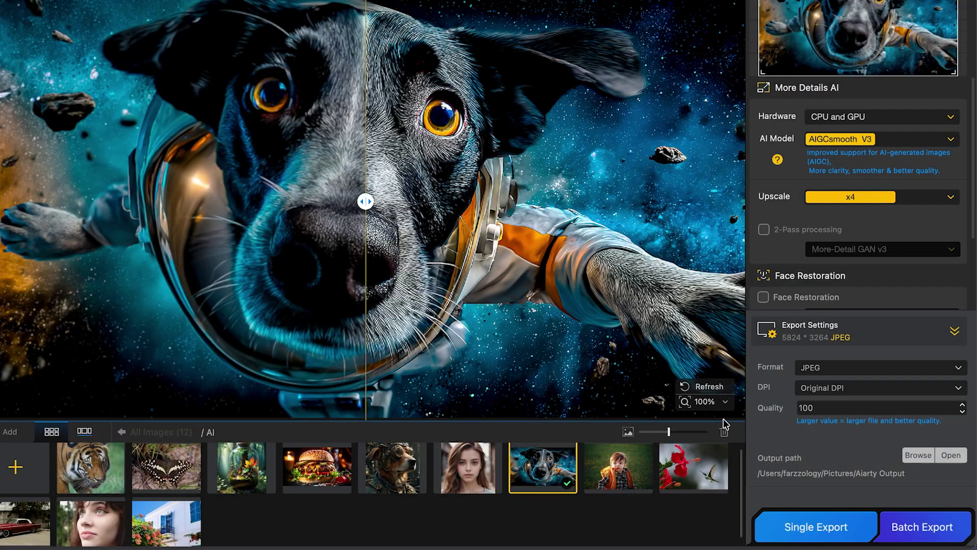